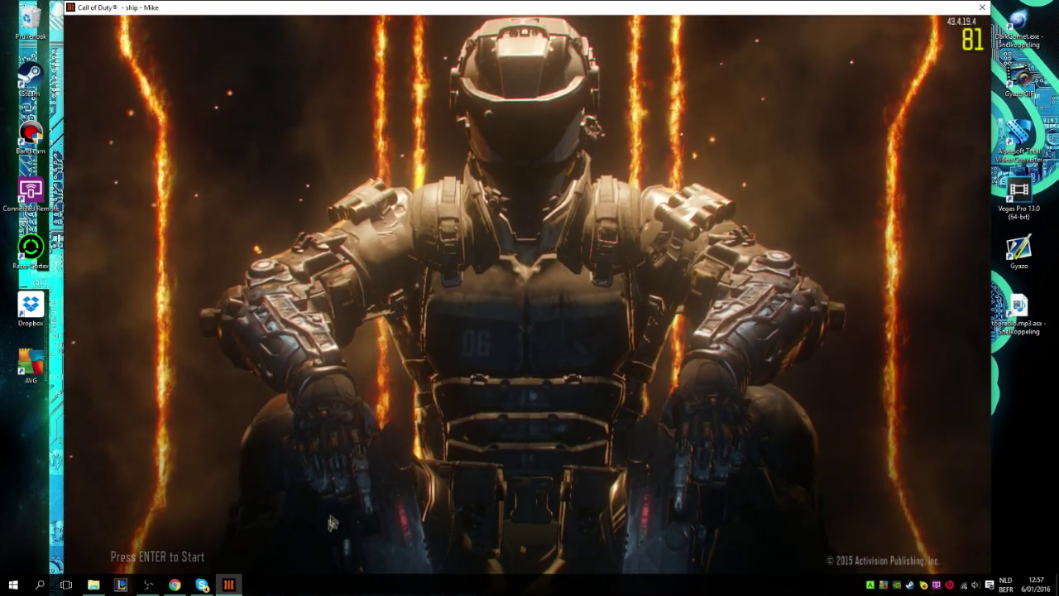
Switch from the Black Ops III title screen to Chrome's new tab page.
key("alt+Tab")
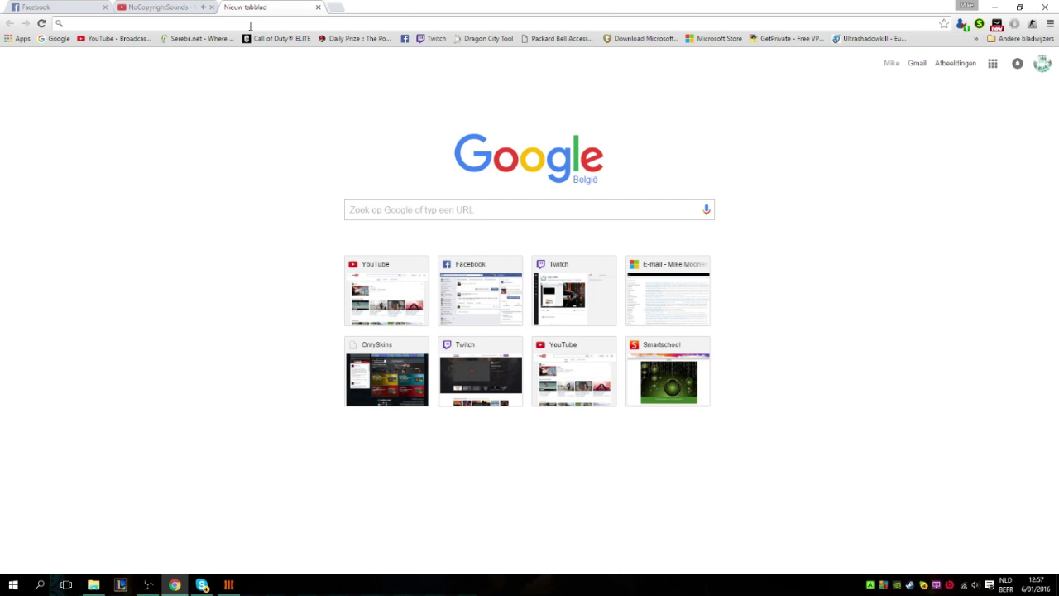
Search Google for 'call of duty bo3 ports'.
type("call of du")
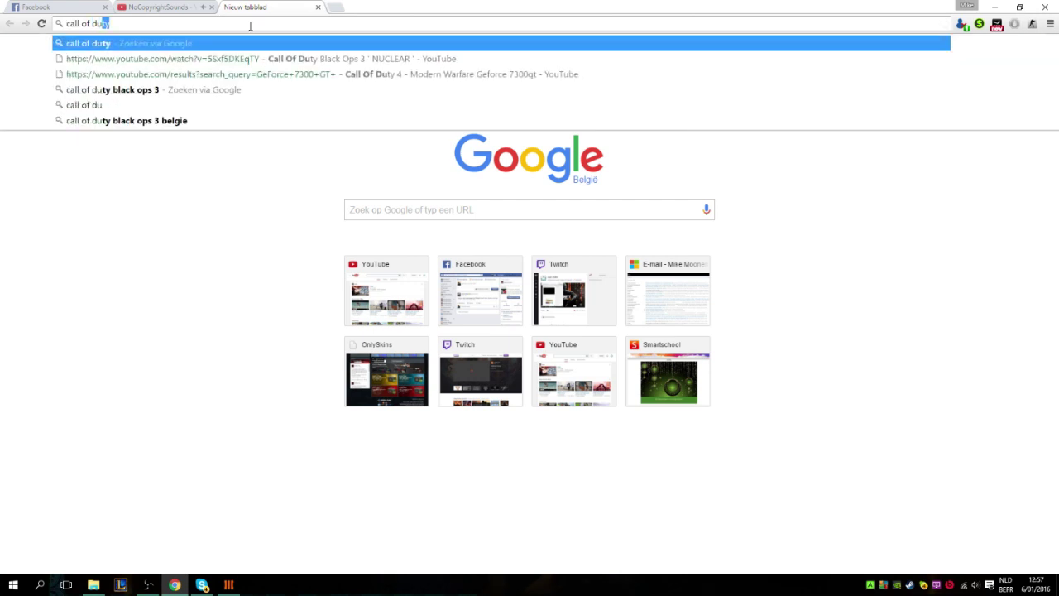
type("ty bo3 ports")
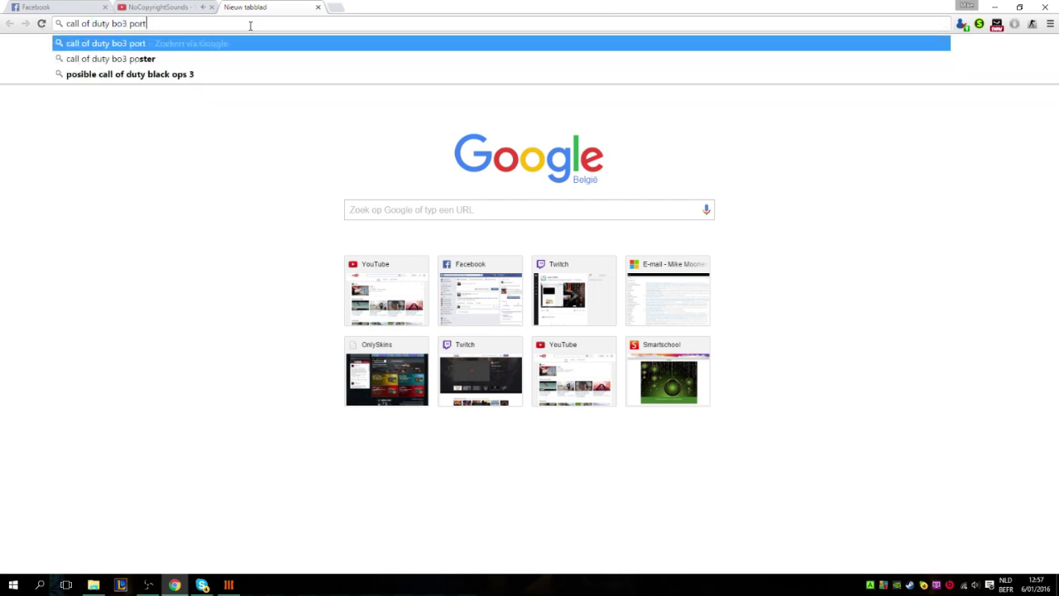
key("Return")
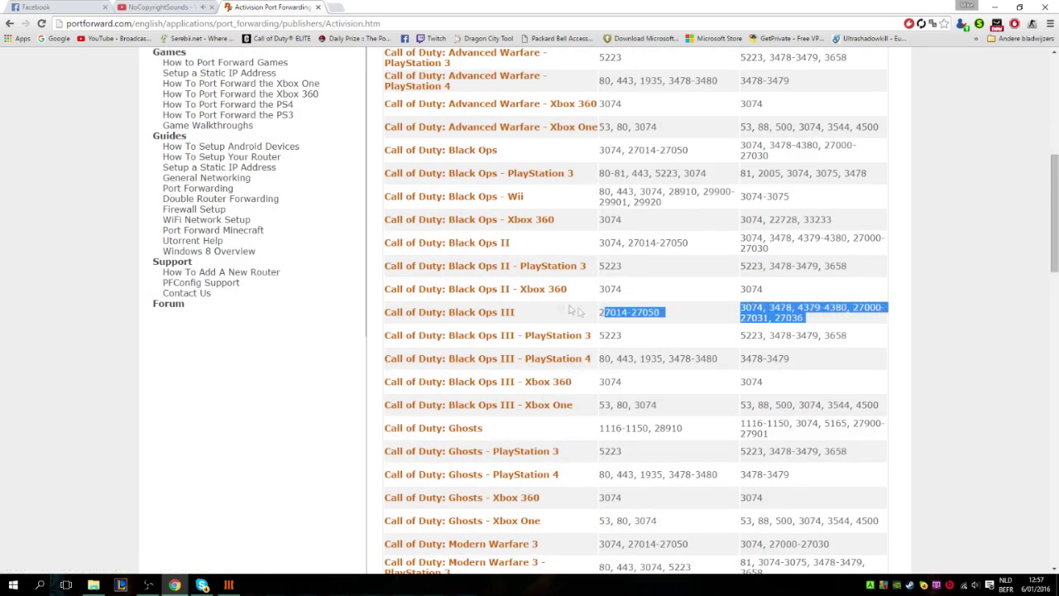
Close the port-forwarding page and open Windows Firewall with Advanced Security's inbound rules.
left_click(319, 8)
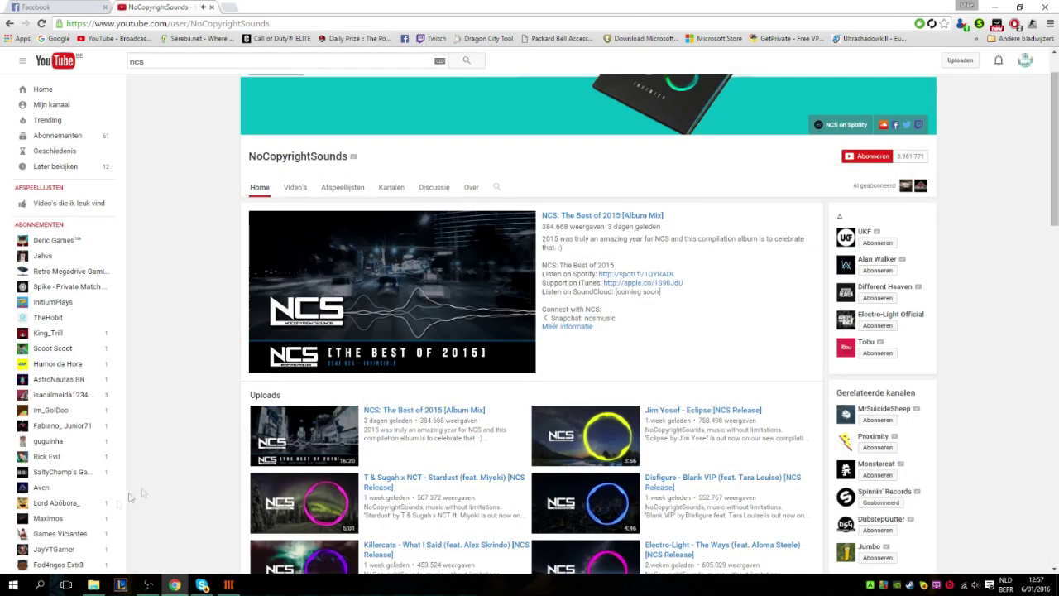
left_click(39, 586)
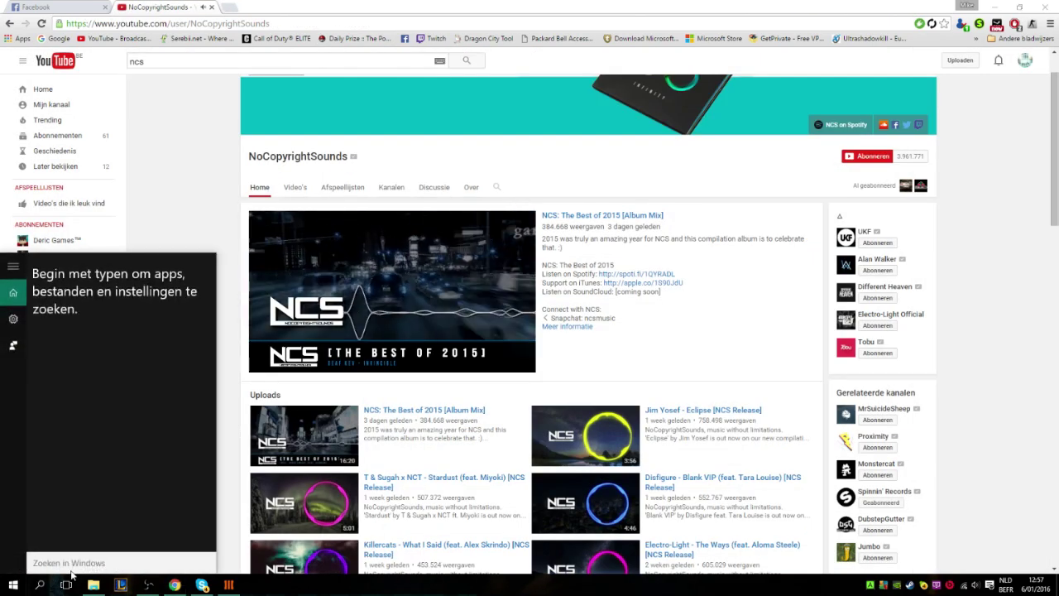
type("fire")
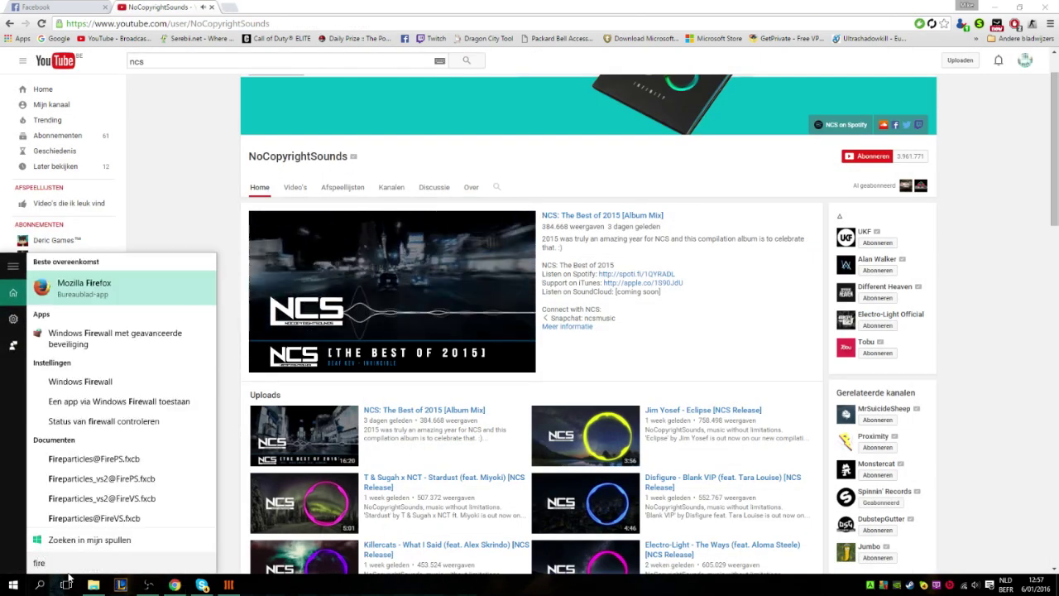
type("wall")
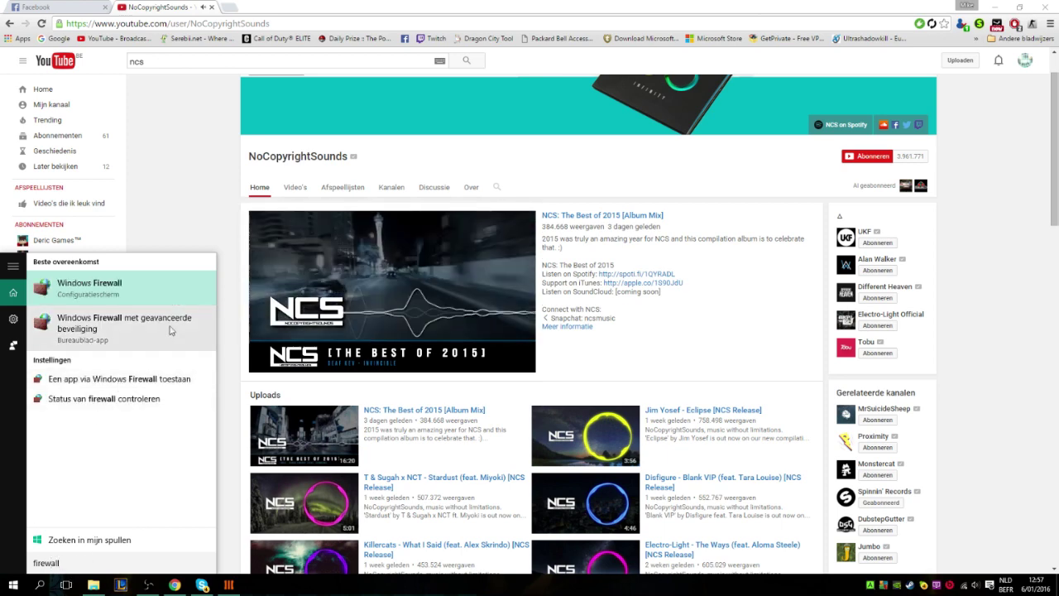
left_click(209, 290)
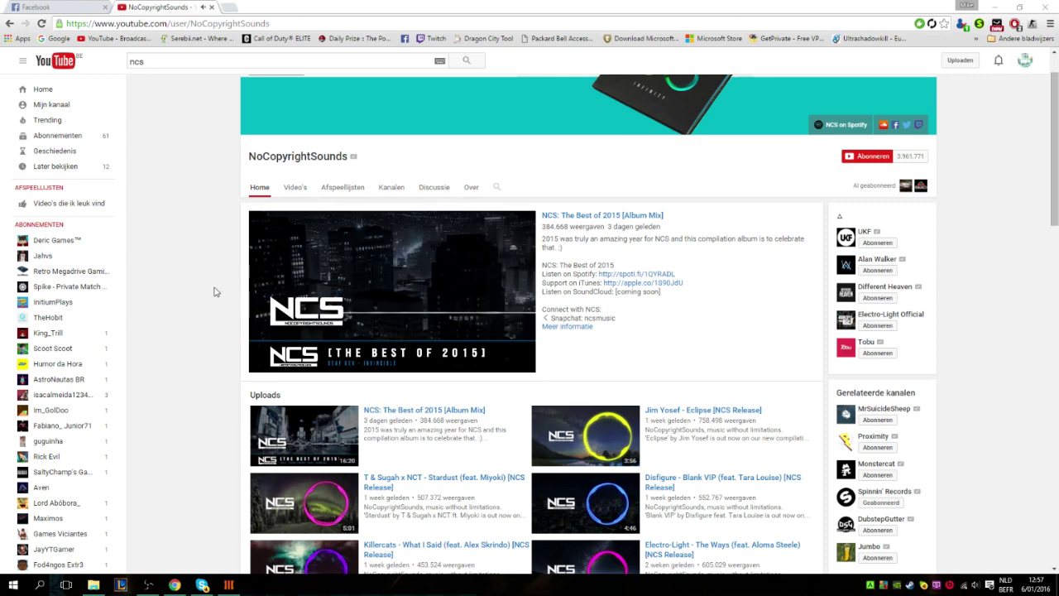
left_click(75, 73)
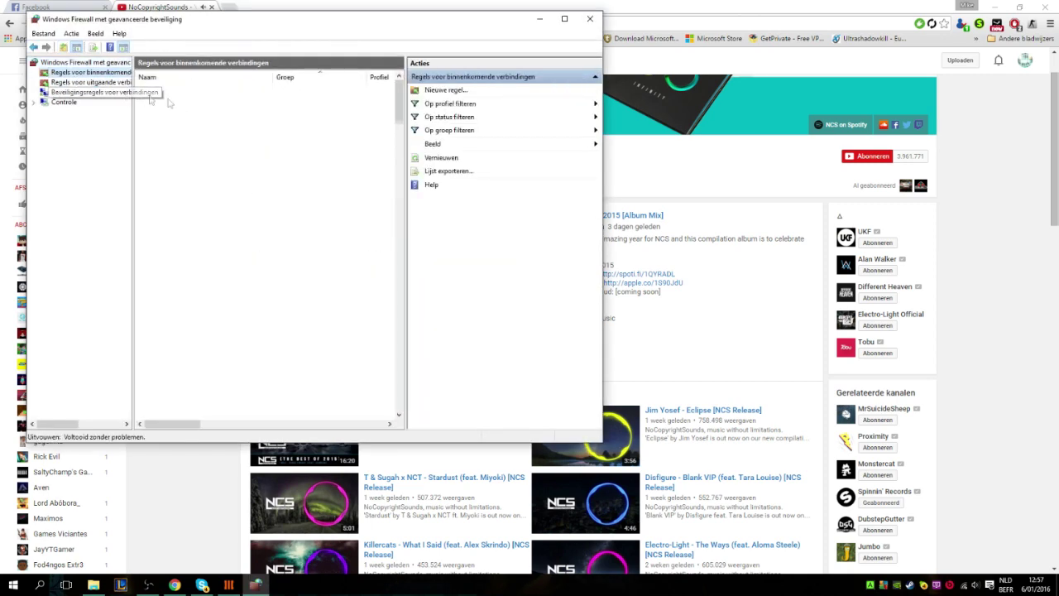
Begin a new outbound program rule for BlackOps3.exe, then cancel the wizard.
key("Down")
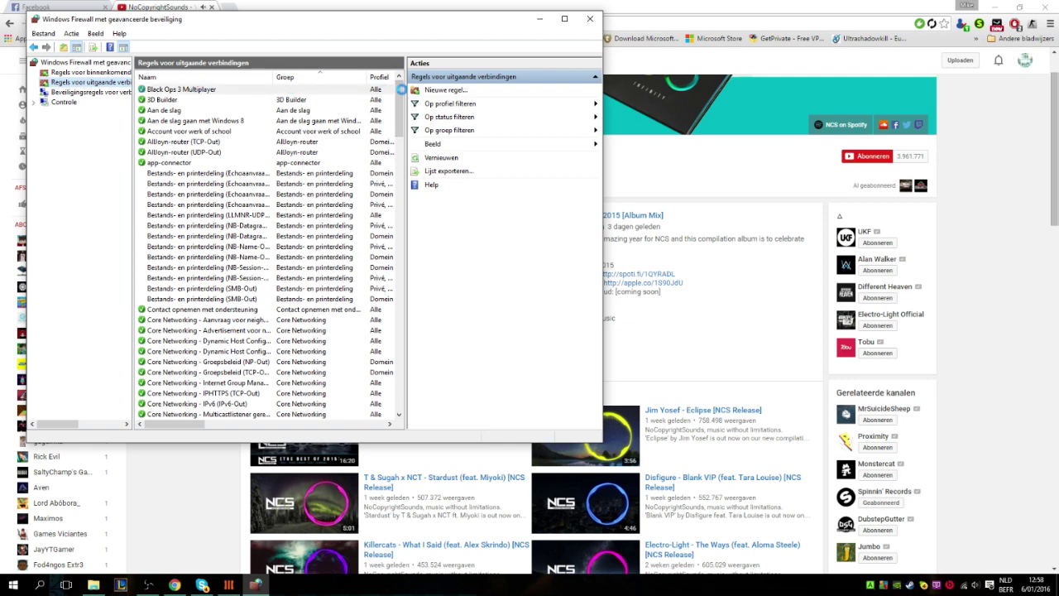
left_click(447, 90)
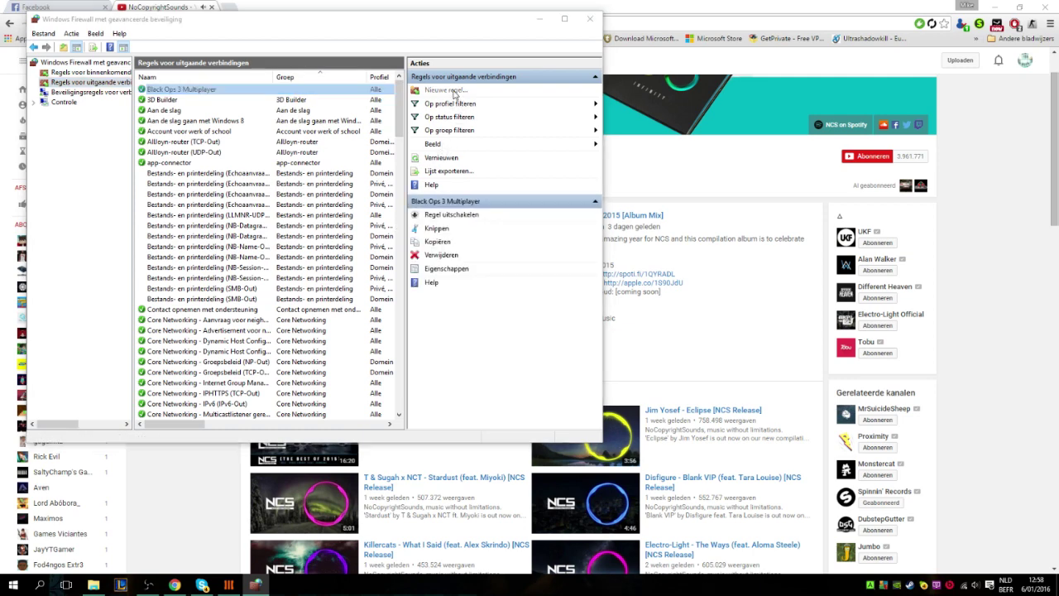
left_click(445, 432)
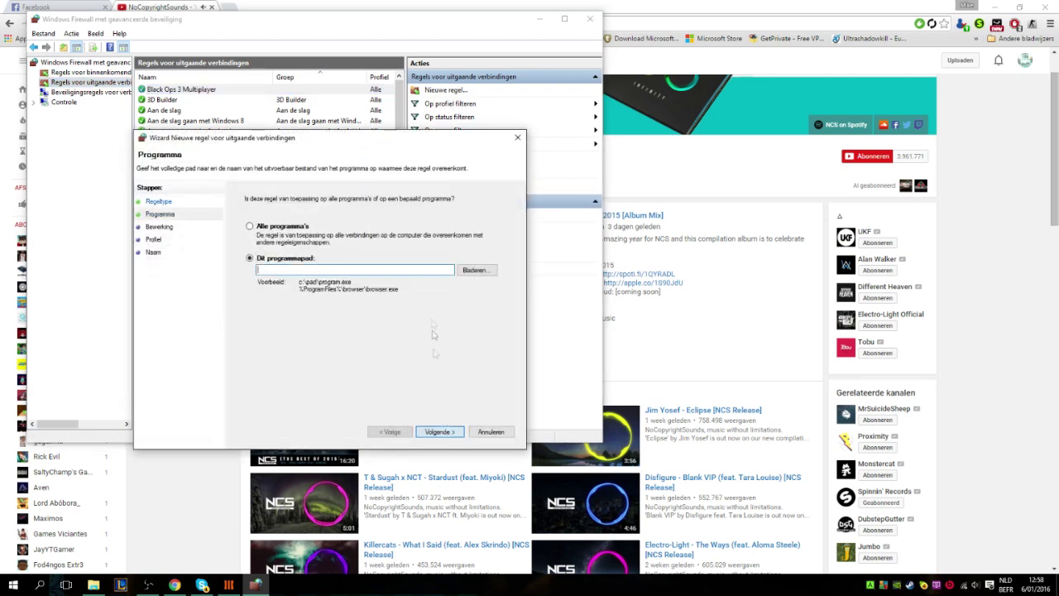
left_click(475, 271)
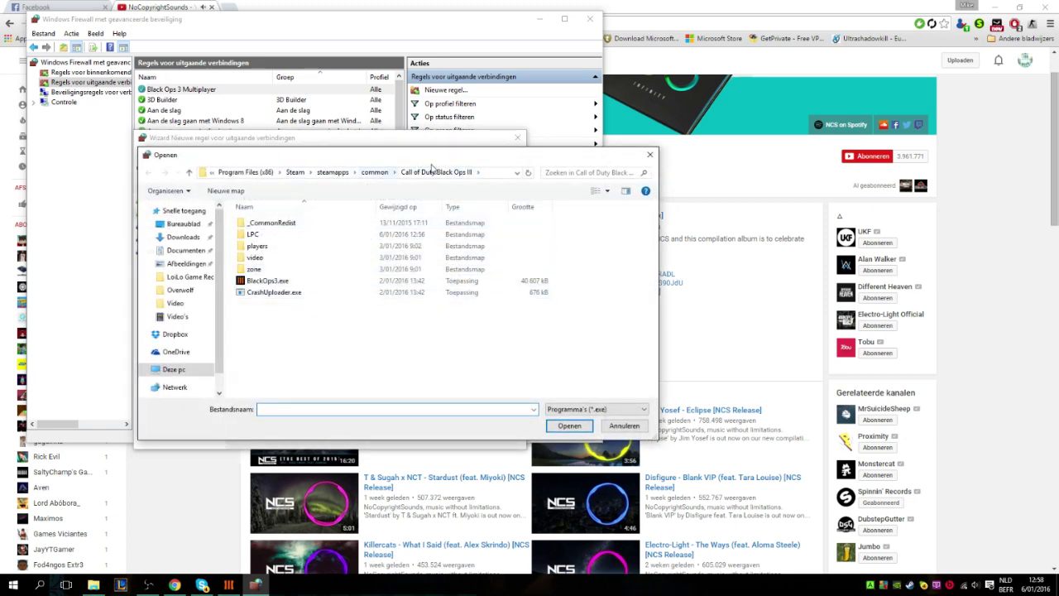
left_click(303, 281)
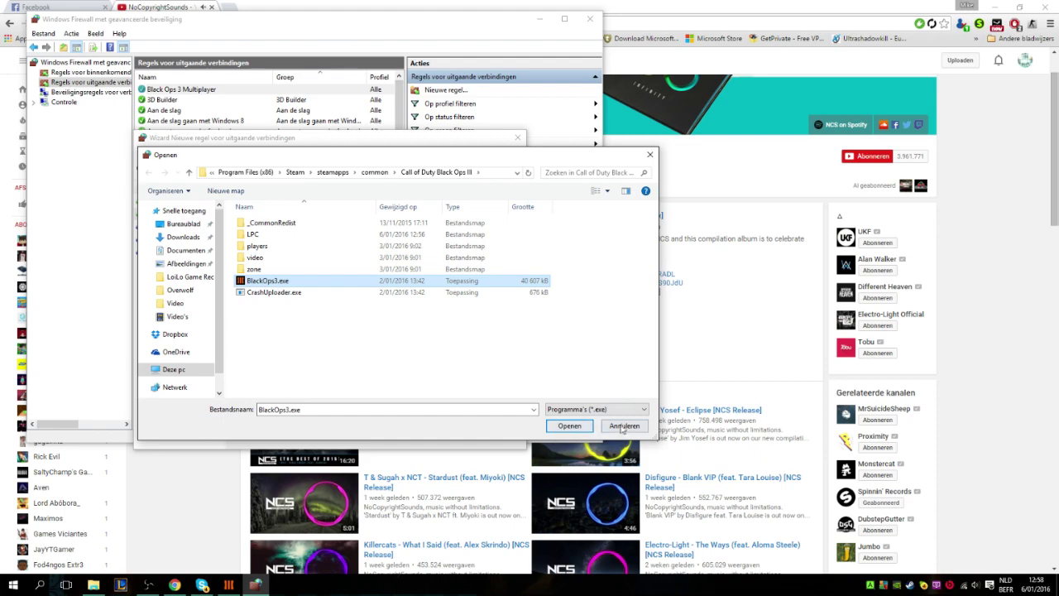
left_click(622, 426)
left_click(491, 432)
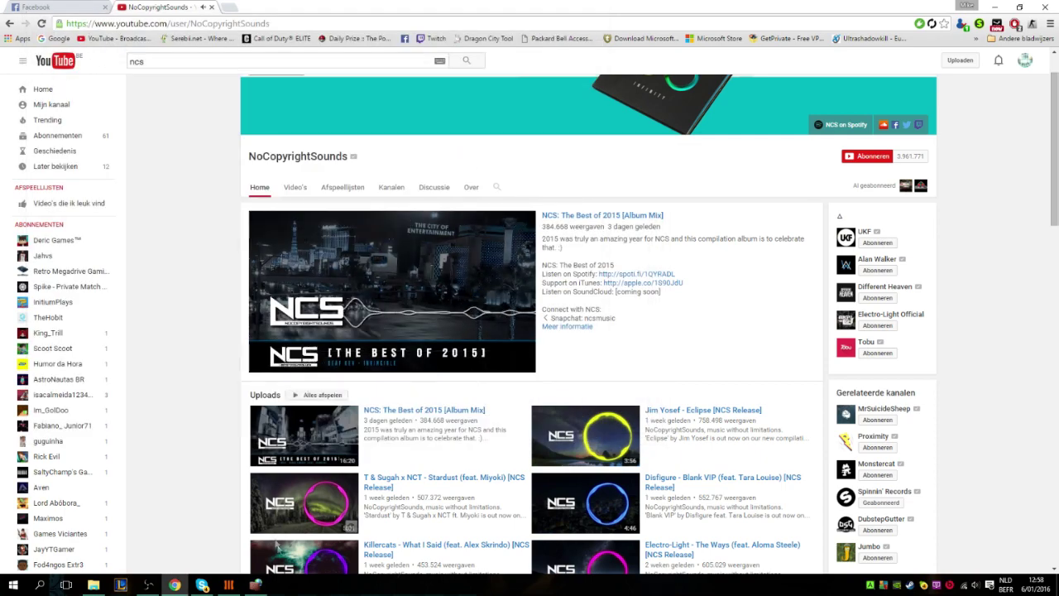
Close the firewall, check AVG's tray protection options from the desktop, and open AVG's main window.
left_click(579, 22)
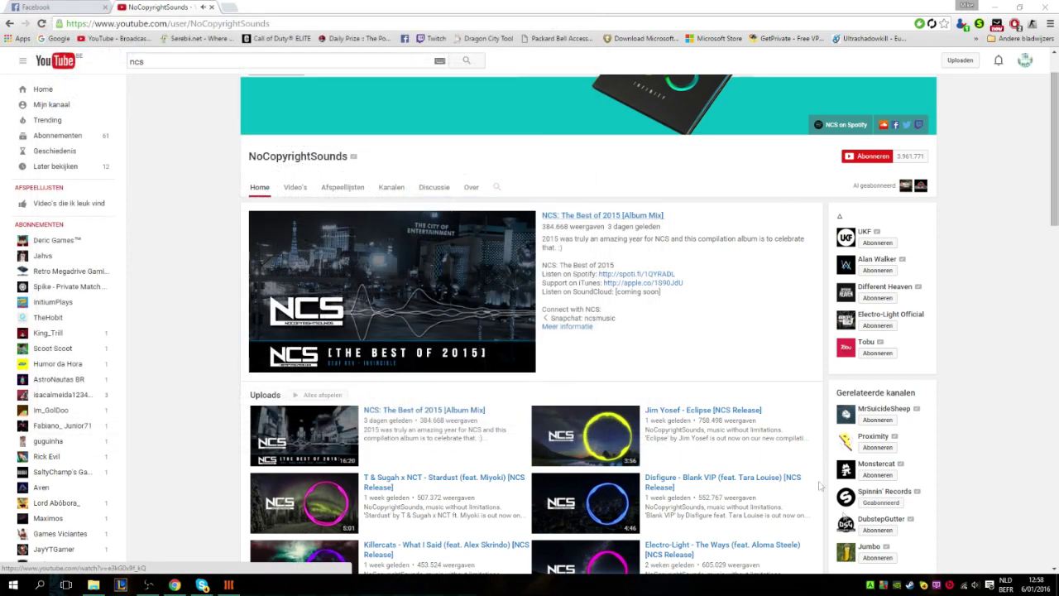
key("super+d")
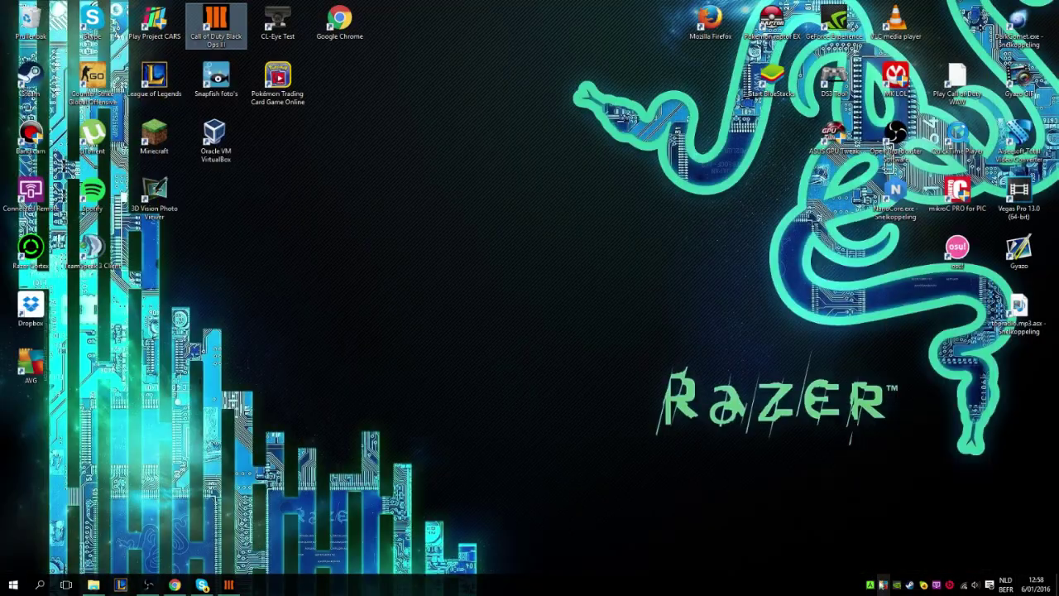
right_click(883, 585)
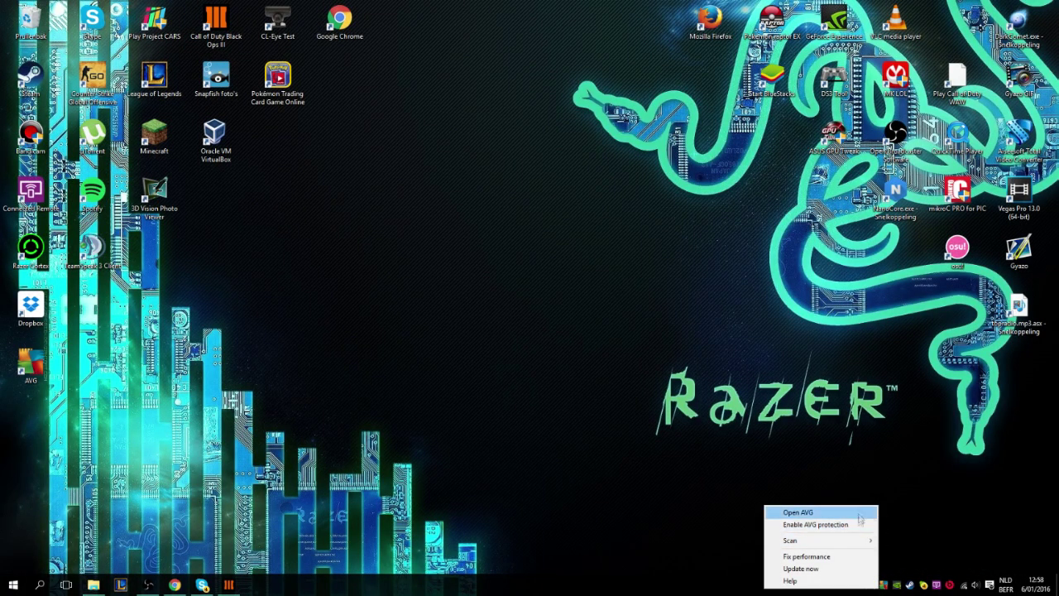
key("Escape")
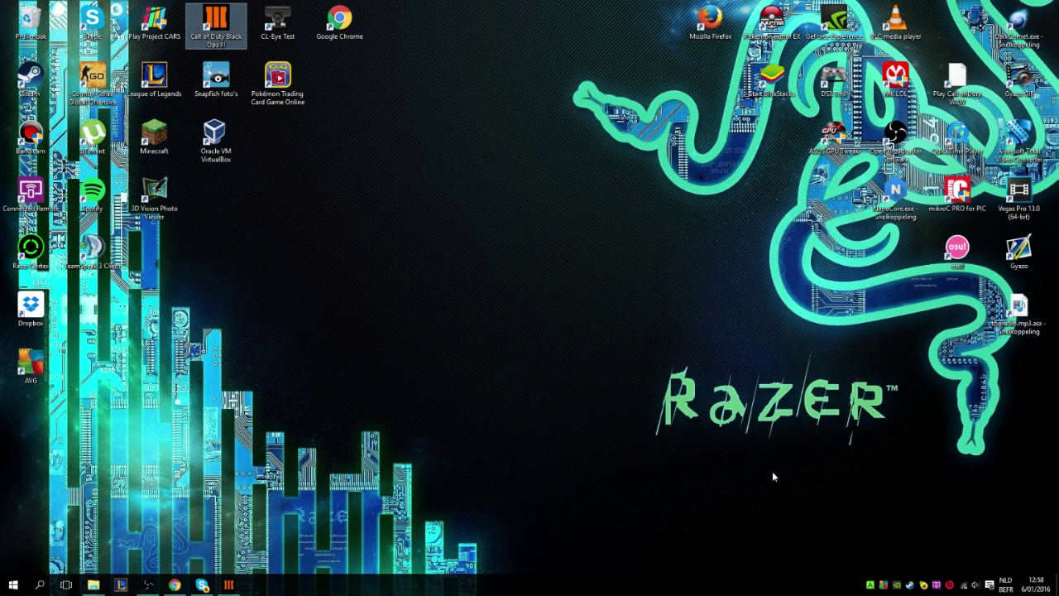
left_click(229, 581)
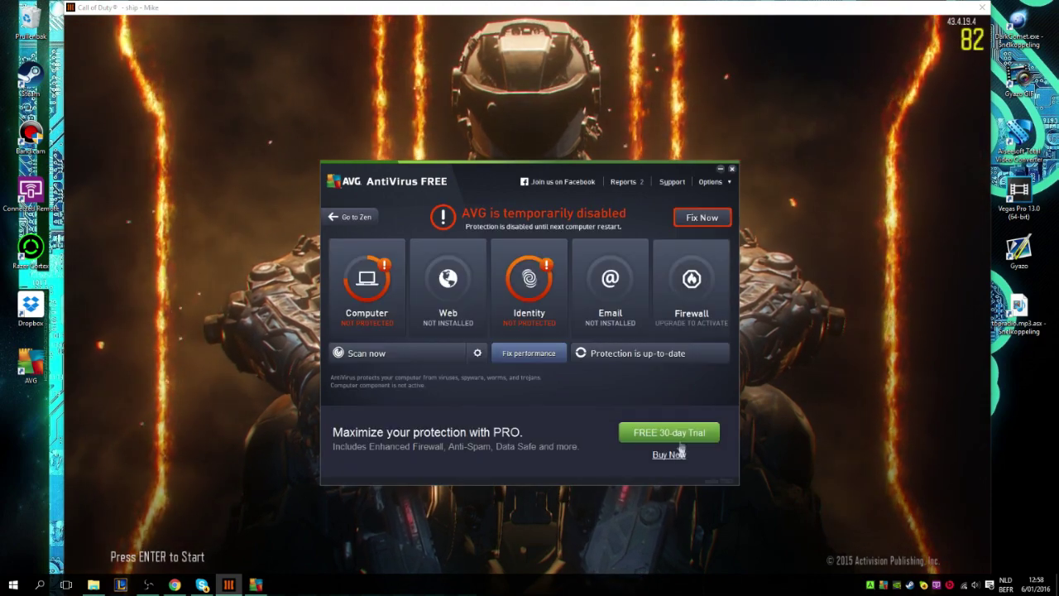
Close the AVG window, returning to the game, and bring up Windows search.
left_click(731, 172)
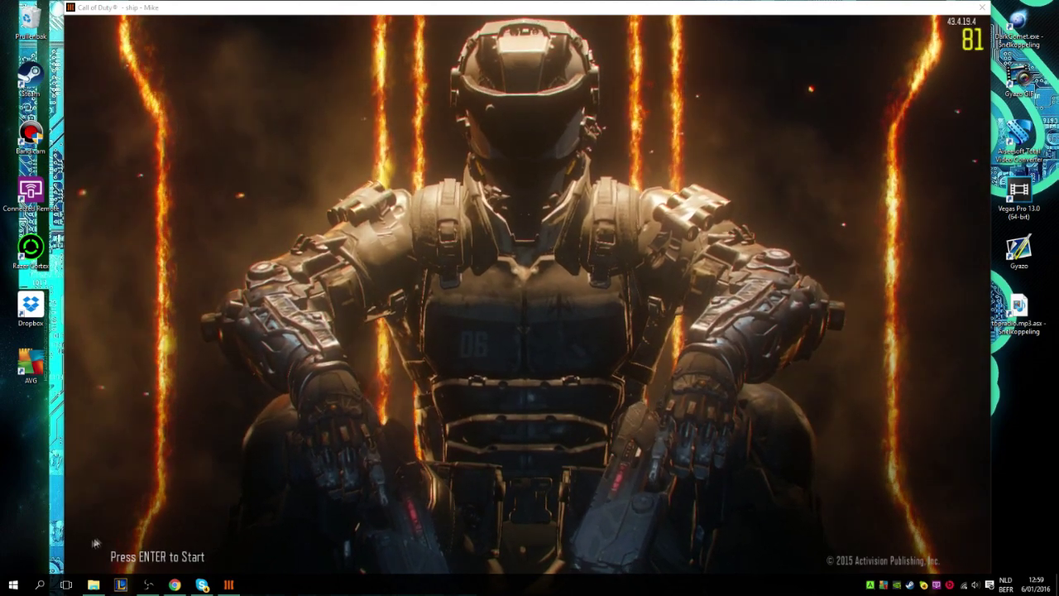
left_click(38, 586)
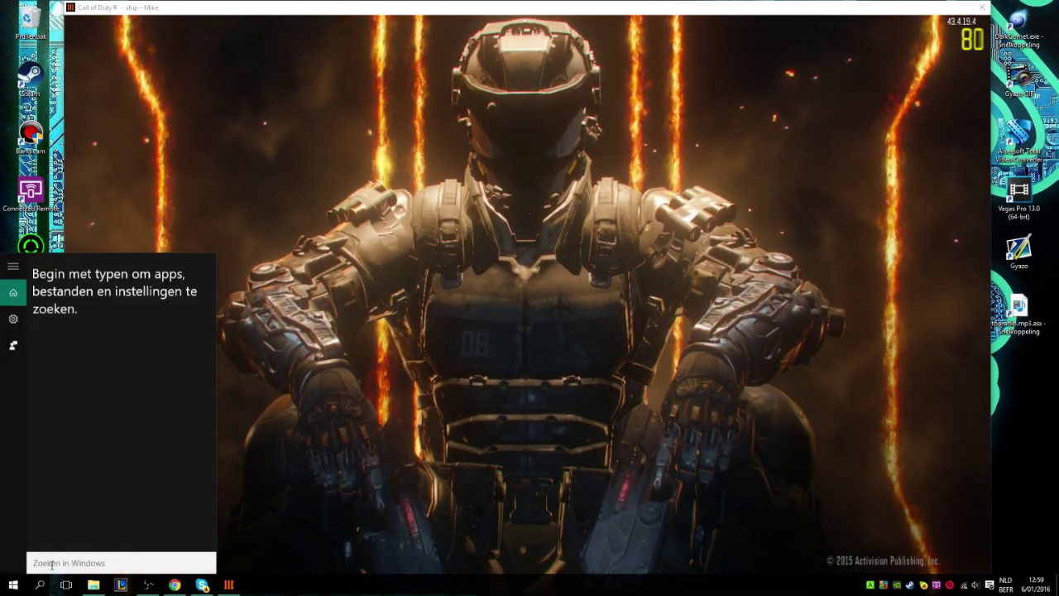
Search 'windows update', fixing the typo, and open the Windows Update settings result.
type("windows")
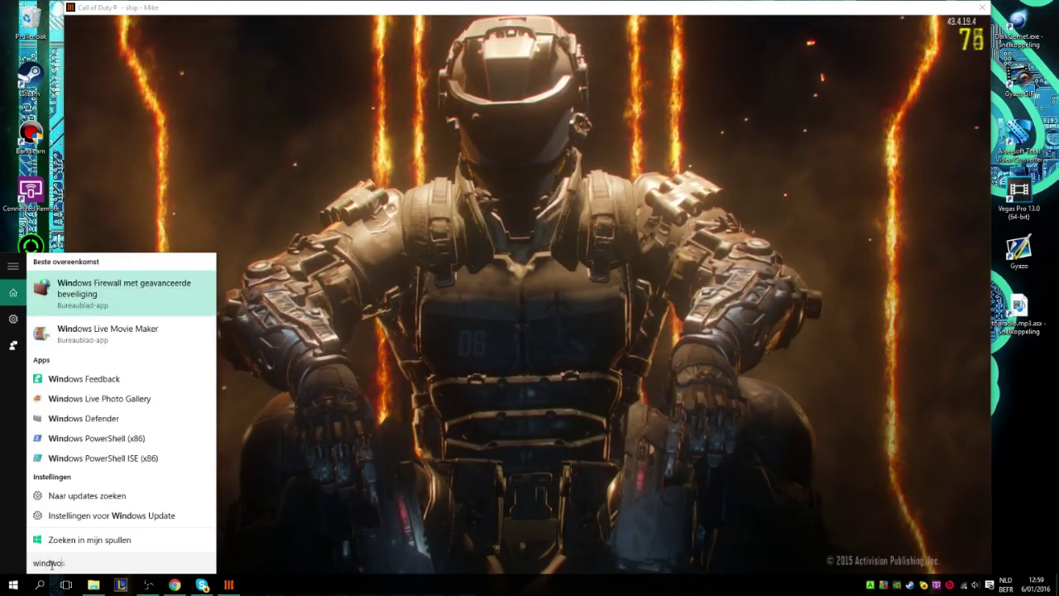
type("wos")
key("BackSpace")
key("BackSpace")
key("BackSpace")
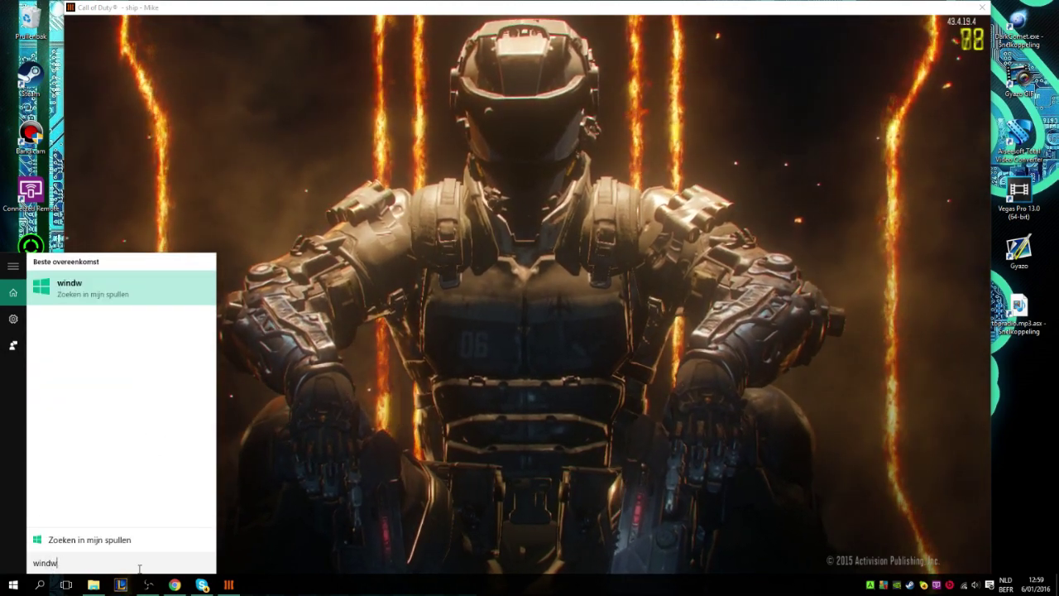
type("ows updat")
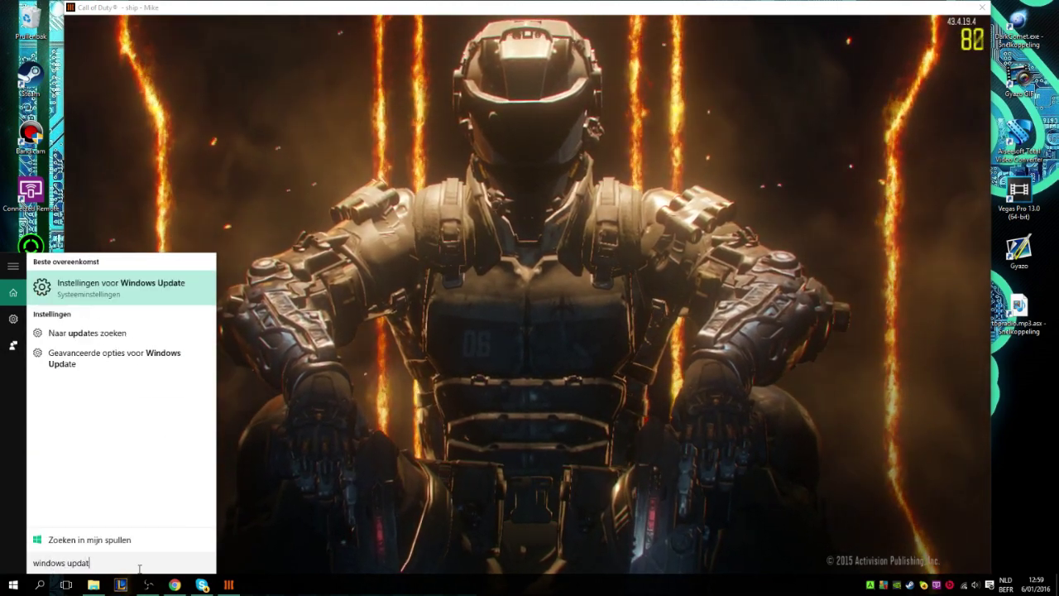
type("e")
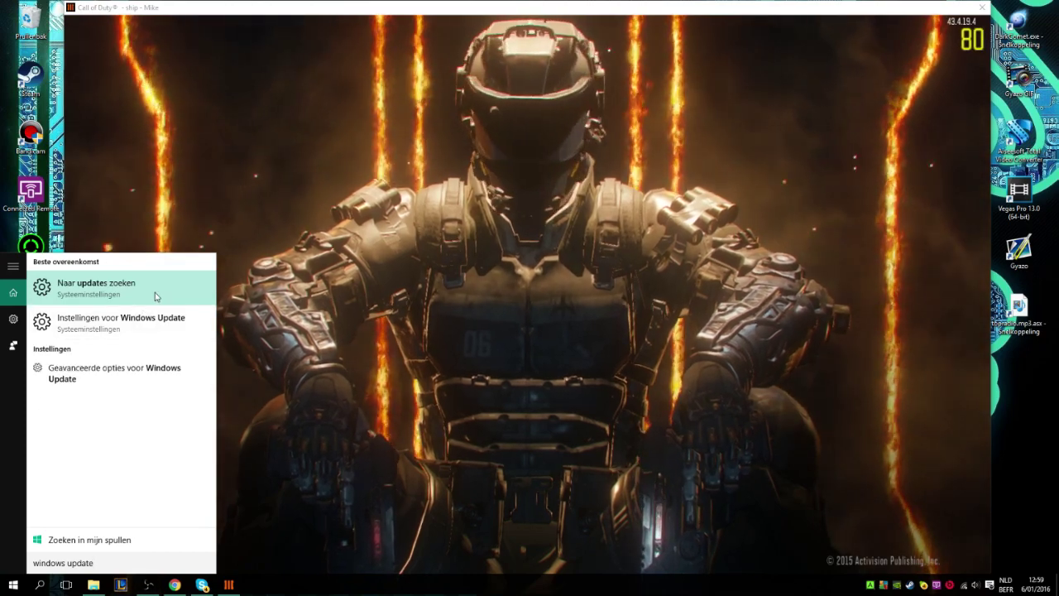
left_click(156, 290)
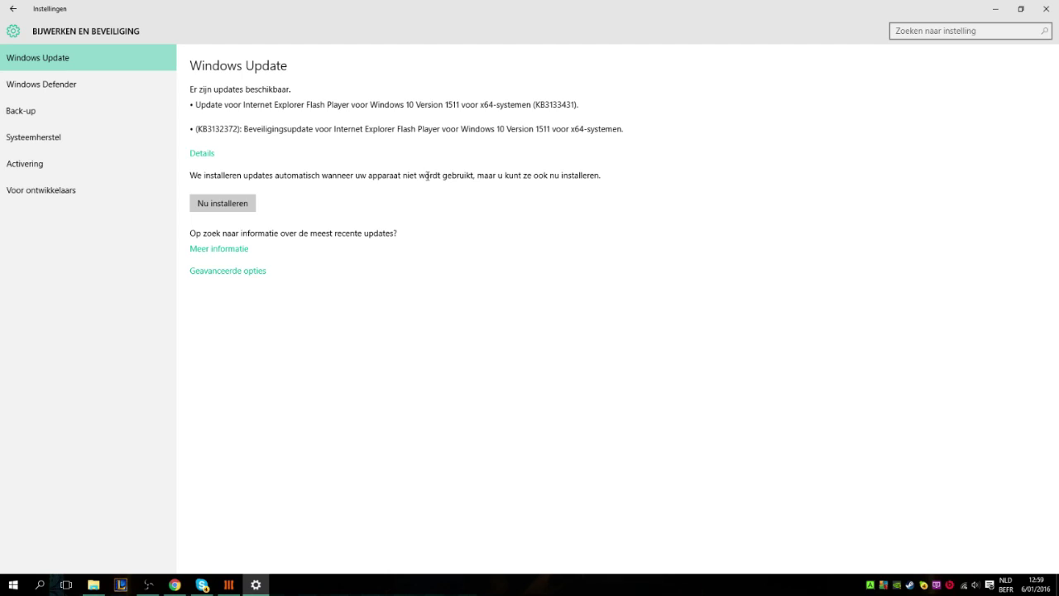
Glance at the Black Ops III window, then return to the Windows Update page.
left_click(223, 588)
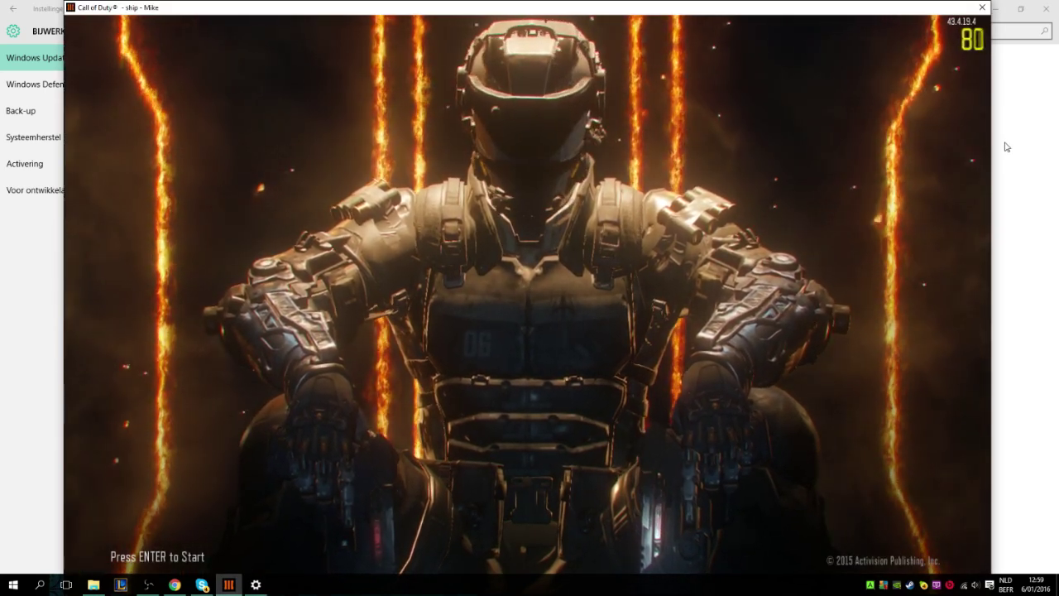
left_click(1006, 147)
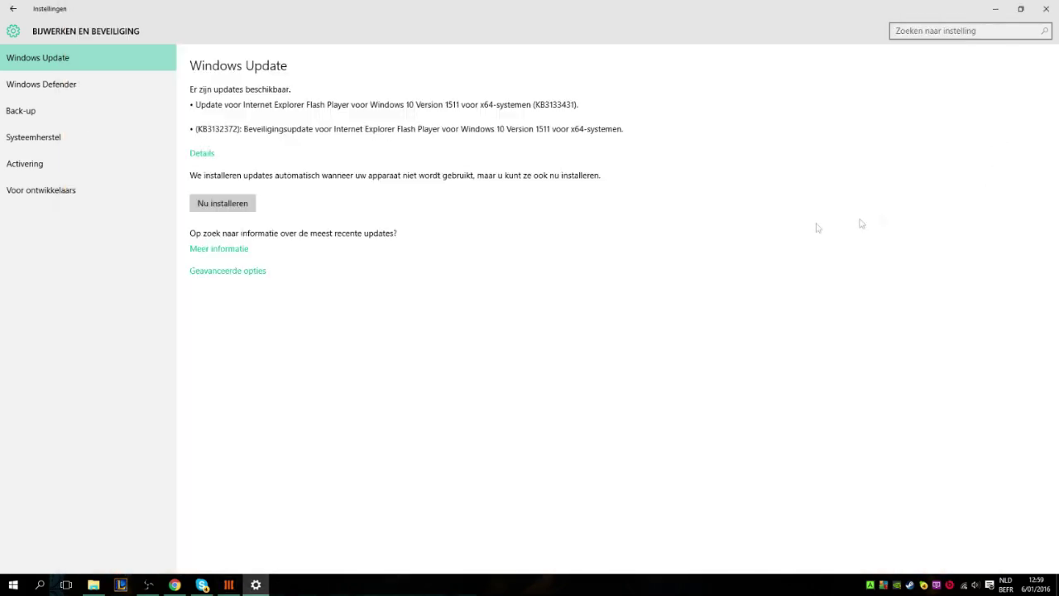